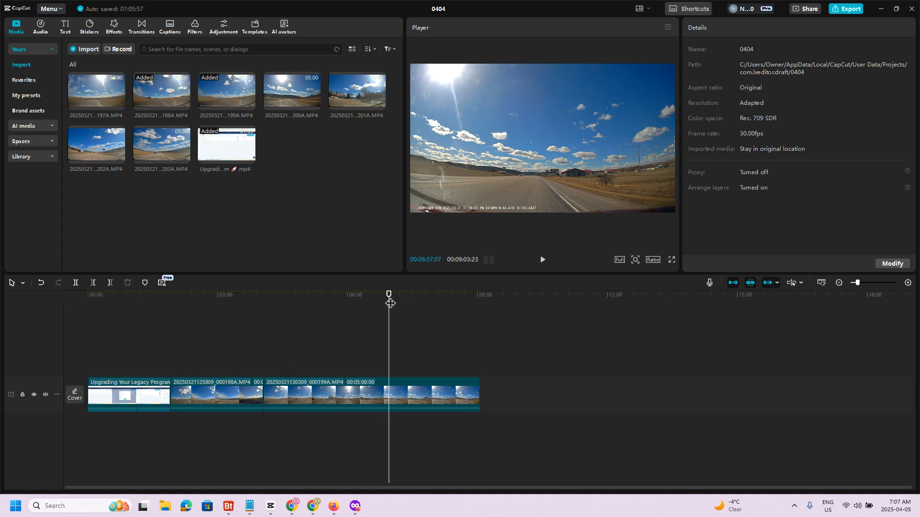
- Add a default text clip at 00:01:54:23, where the first road video clip begins, and select it
left_click_drag(392, 303, 171, 330)
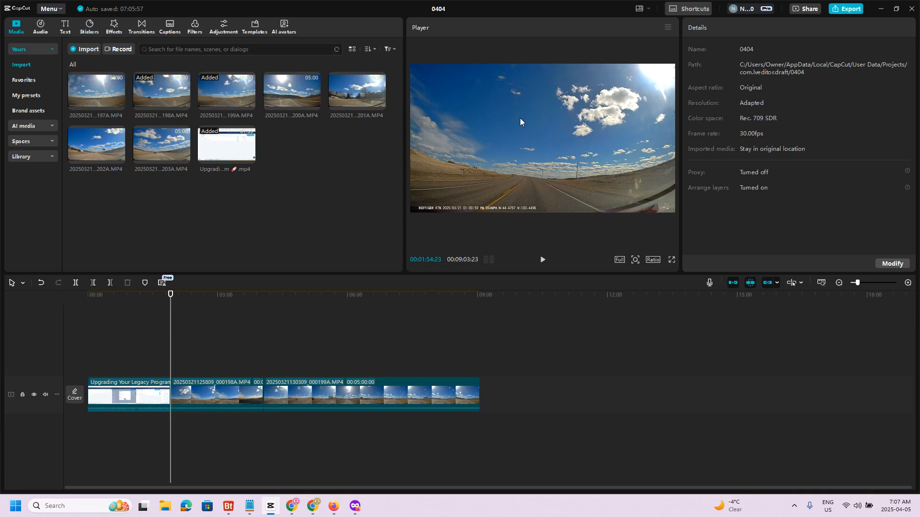
left_click(66, 29)
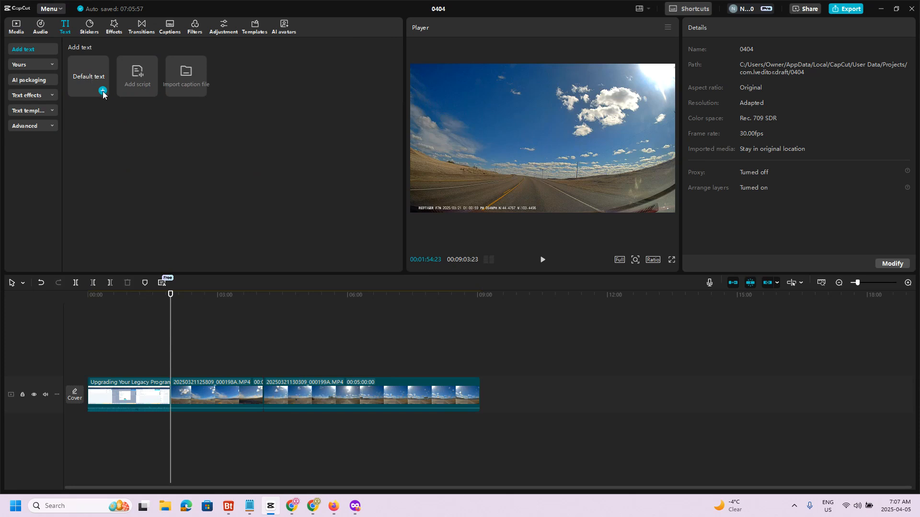
left_click(103, 91)
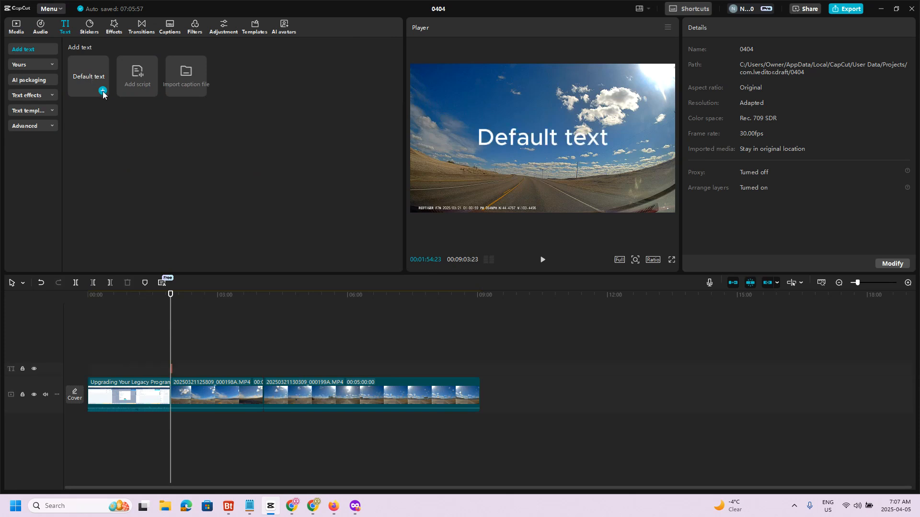
left_click(173, 371)
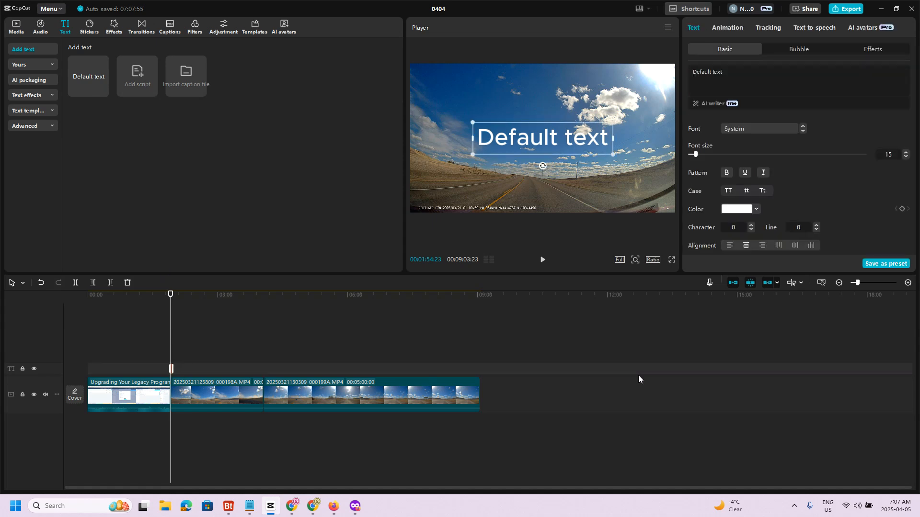
- Extend the end of the text clip to about 02:03 on the timeline
left_click(908, 284)
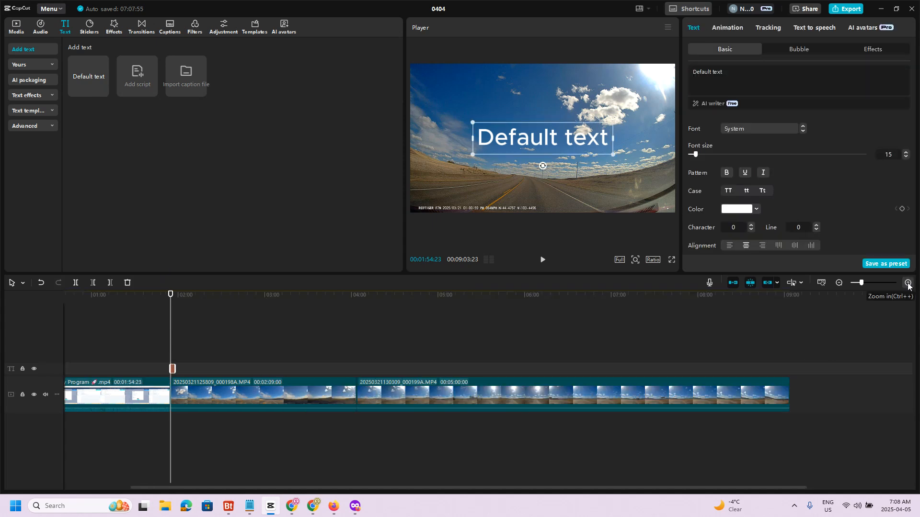
left_click(908, 283)
left_click(908, 284)
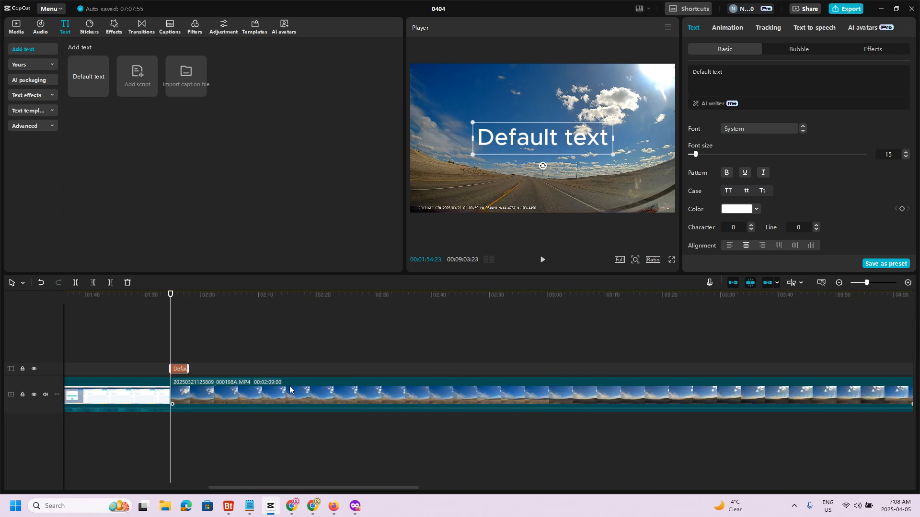
left_click_drag(183, 369, 220, 370)
- Replace the default text with "RoadTrip 2025", putting 2025 on a second line
triple_click(712, 71)
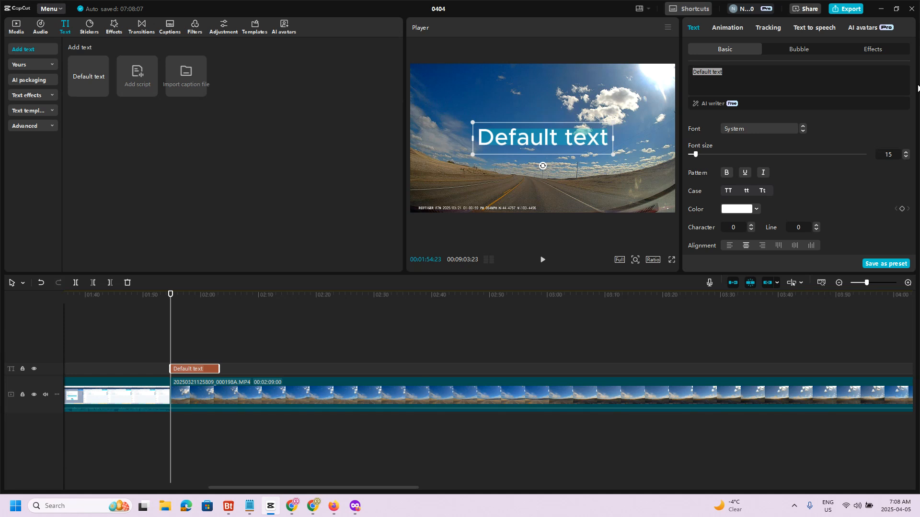
type("RoadTrip 2025")
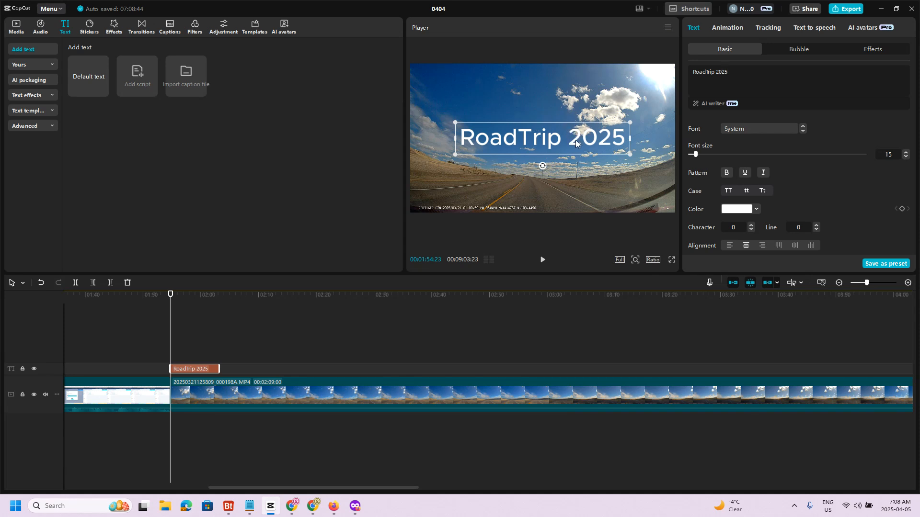
left_click(715, 75)
key("Return")
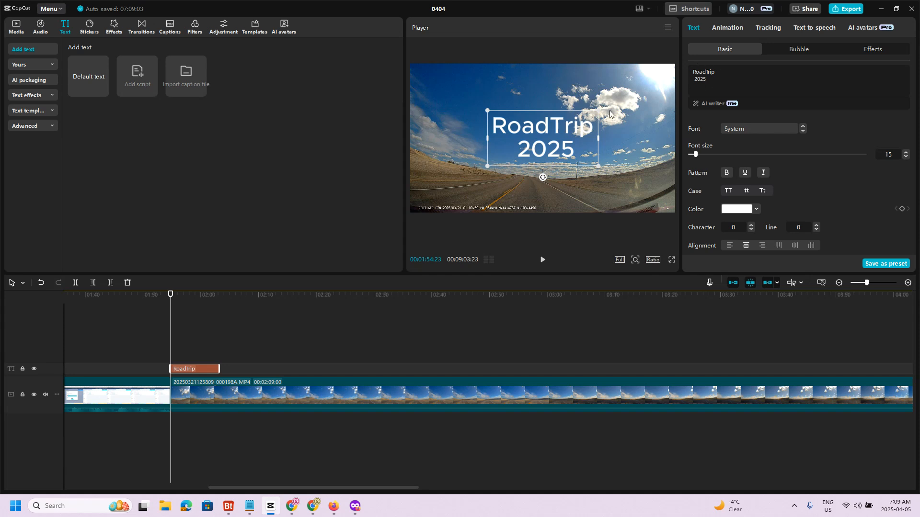
- Widen the title's text box, enlarge it to about 148% scale and centre it in the frame
left_click_drag(599, 137, 608, 137)
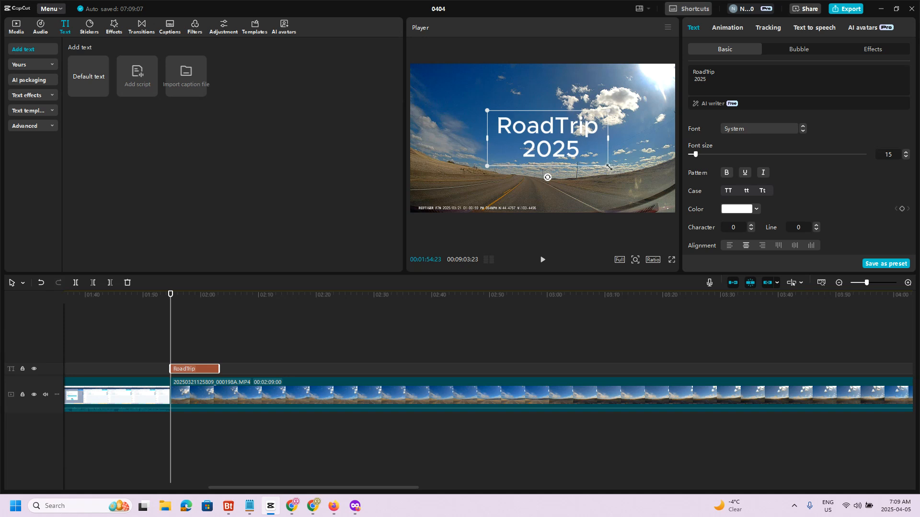
left_click_drag(609, 166, 639, 184)
mouse_move(564, 159)
left_mouse_down()
mouse_move(519, 131)
mouse_move(562, 139)
mouse_move(555, 156)
left_mouse_up()
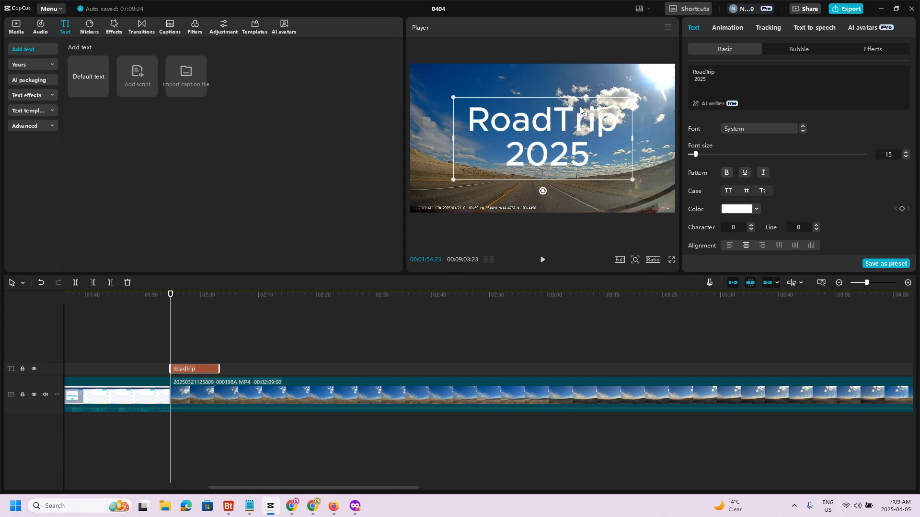
- Change the title's font to Oswald and set its font size to 16
left_click(730, 128)
scroll(761, 192, "down", 6)
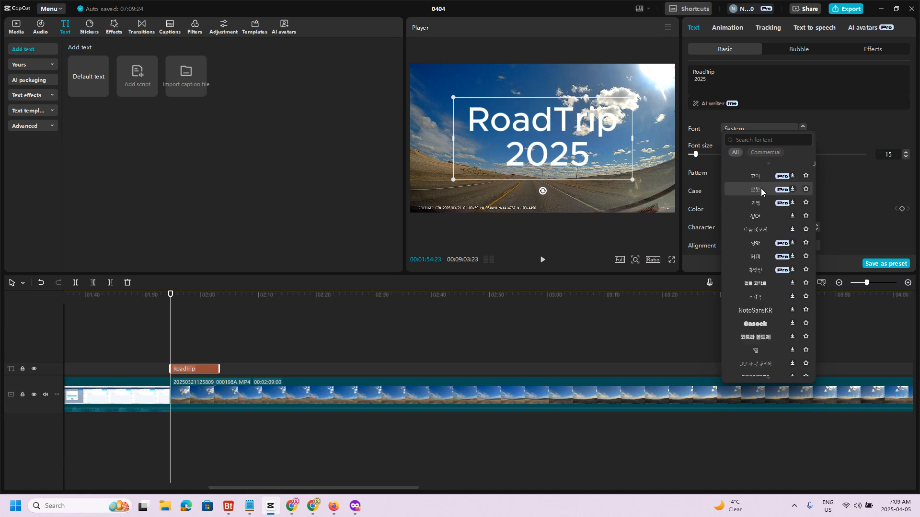
scroll(761, 191, "down", 10)
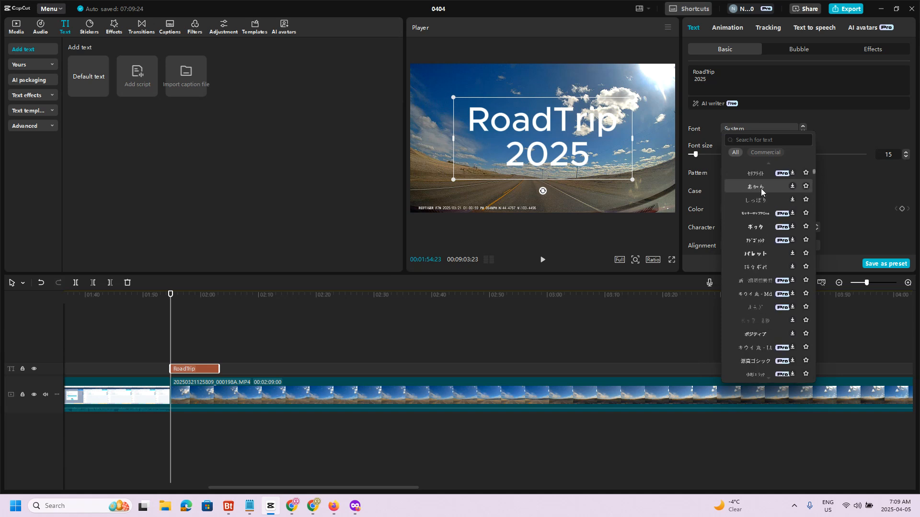
scroll(761, 188, "down", 8)
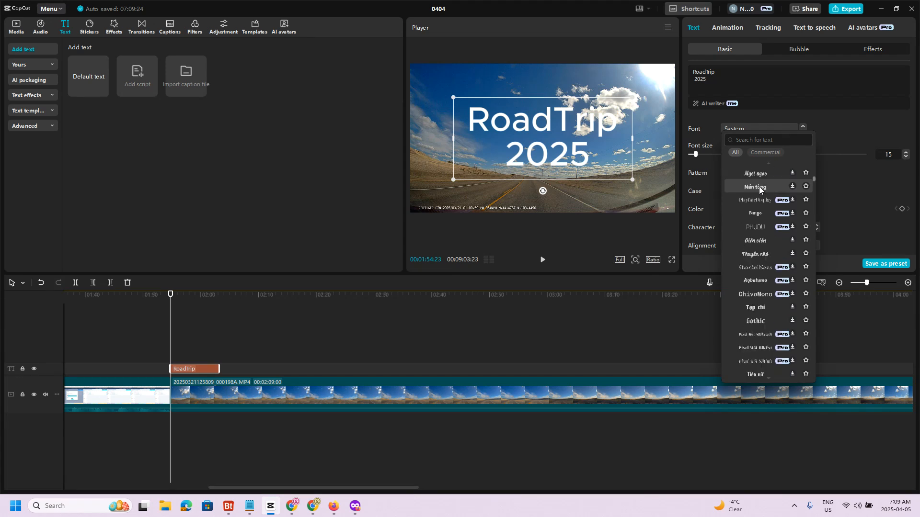
scroll(743, 217, "down", 6)
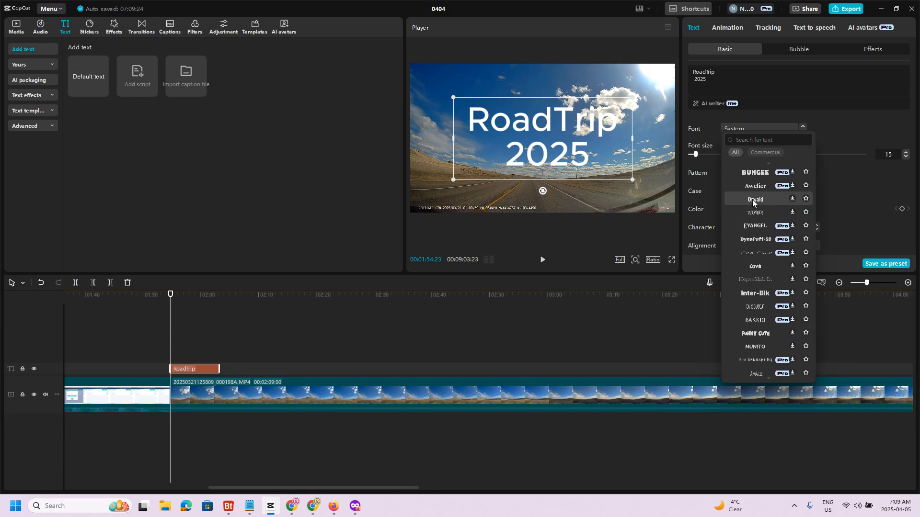
left_click(752, 201)
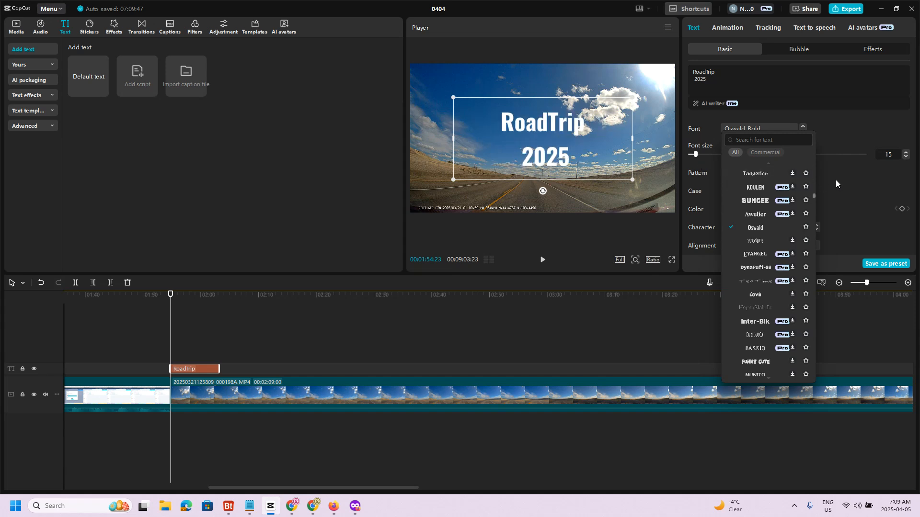
left_click(862, 182)
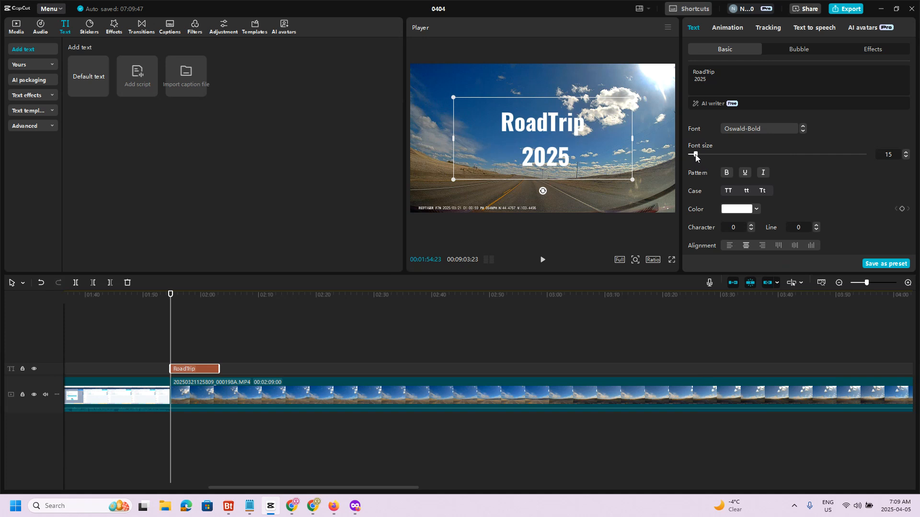
left_click_drag(696, 157, 697, 157)
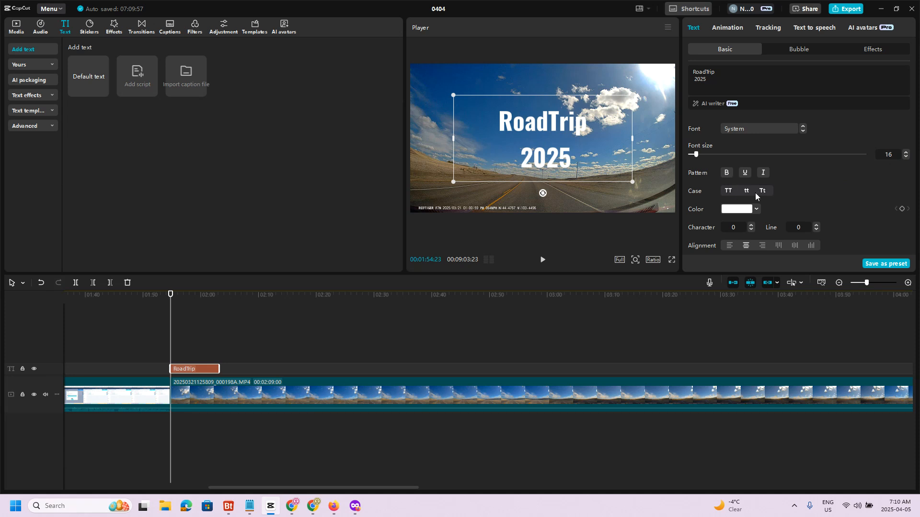
- Try magenta 950066 and yellow F0FF00 as the title's text colour
scroll(789, 185, "down", 1)
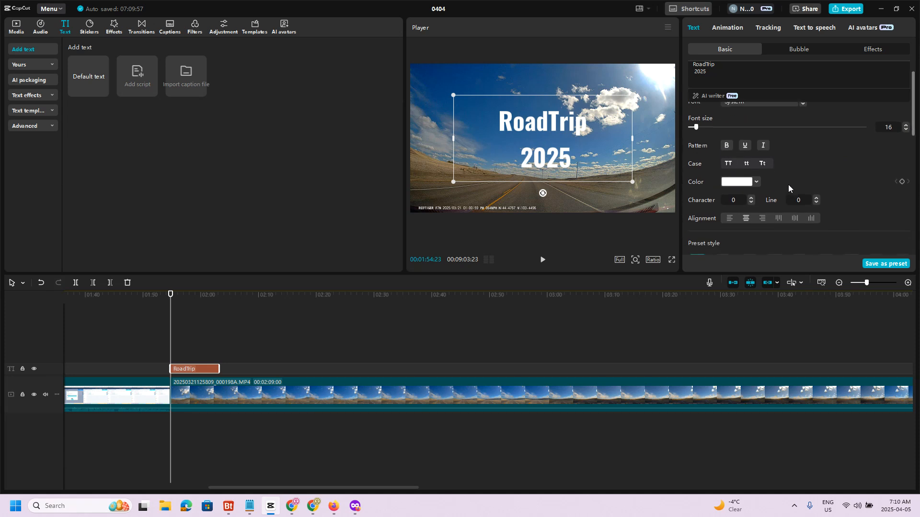
left_click(738, 175)
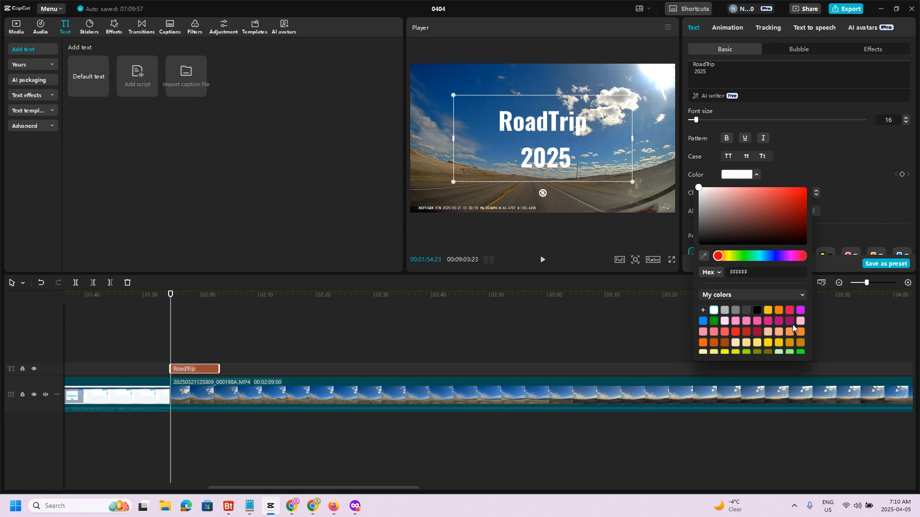
key("Escape")
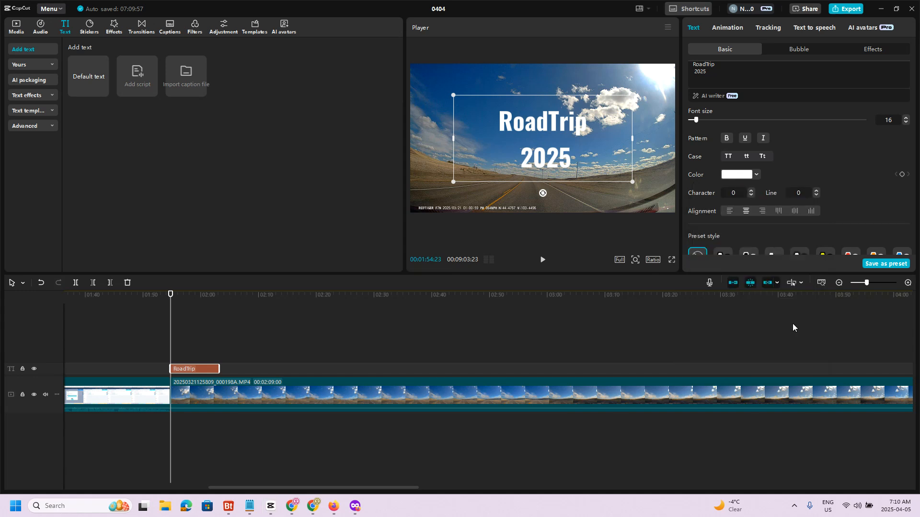
left_click(756, 176)
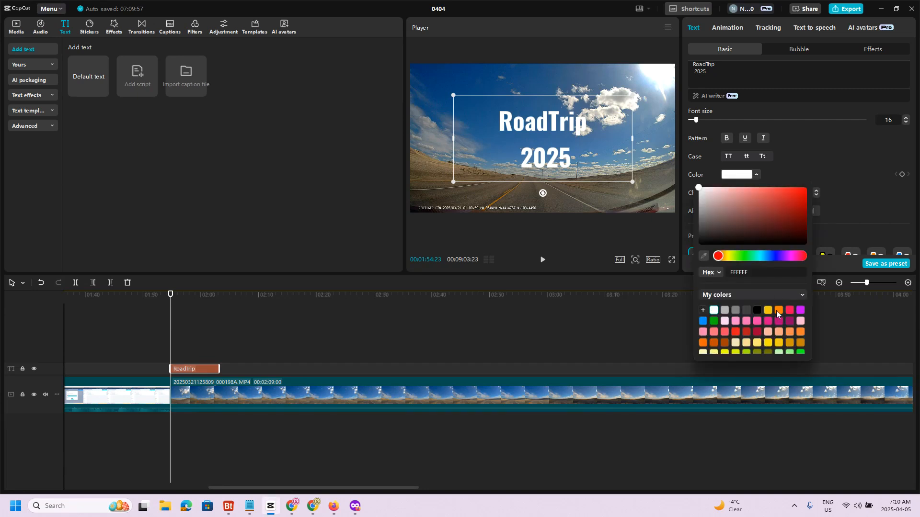
left_click(789, 321)
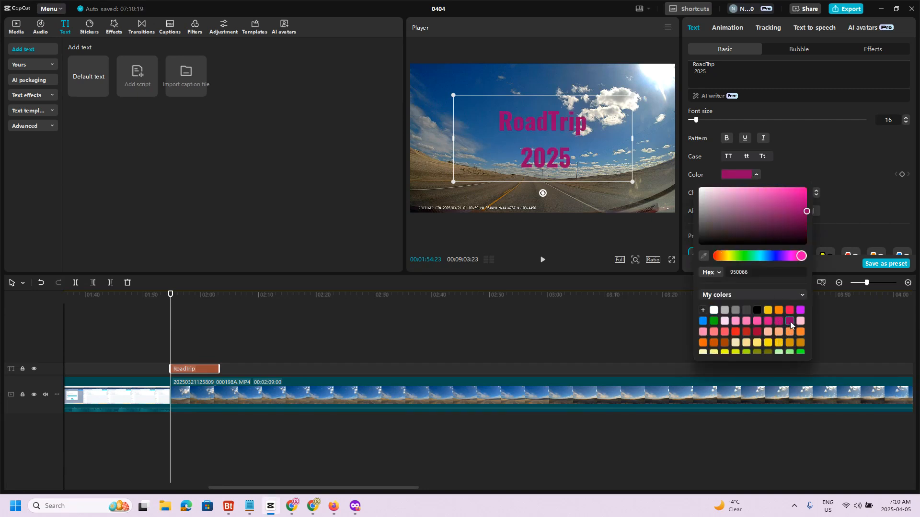
left_click(725, 352)
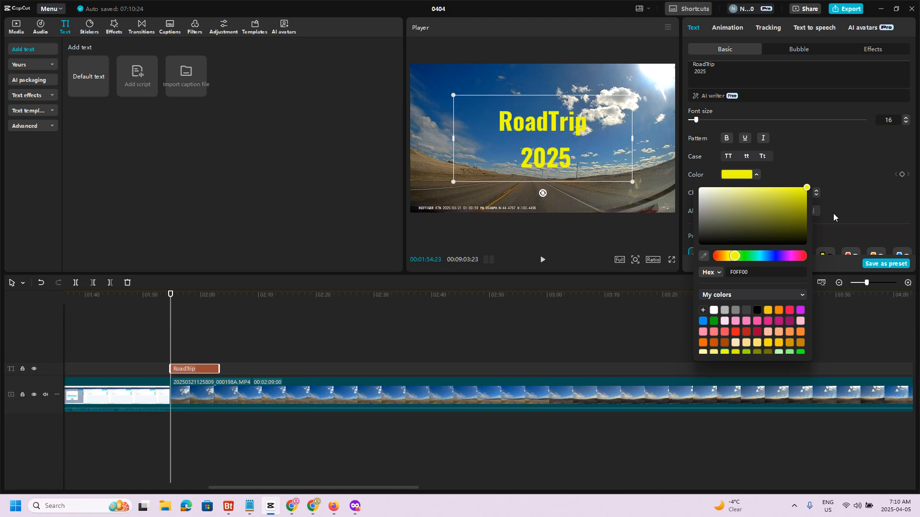
left_click(849, 197)
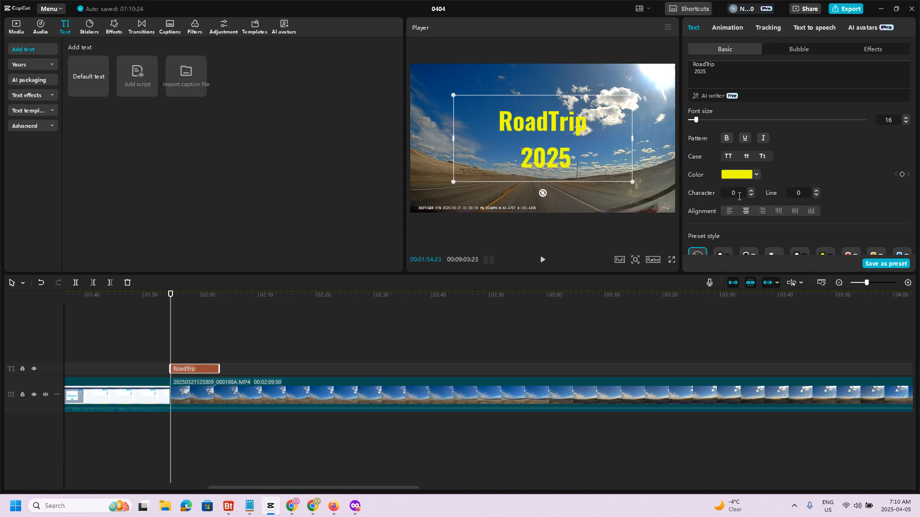
- Expand the preset styles, try the purple background preset, and apply the white text preset with a soft black shadow
scroll(829, 190, "down", 1)
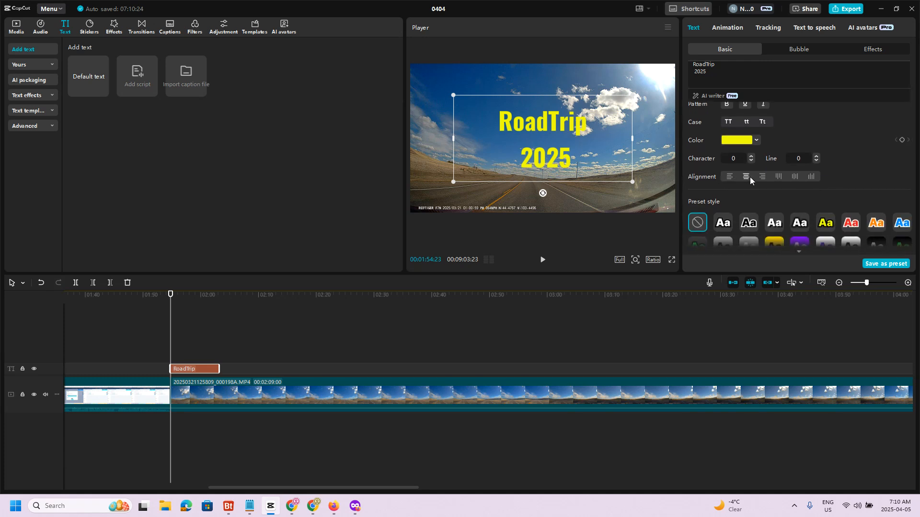
scroll(815, 184, "down", 2)
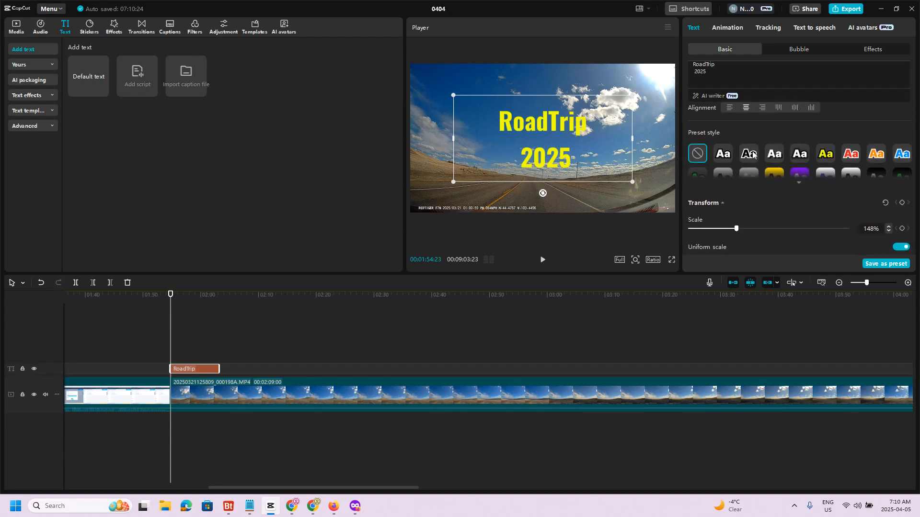
left_click(798, 176)
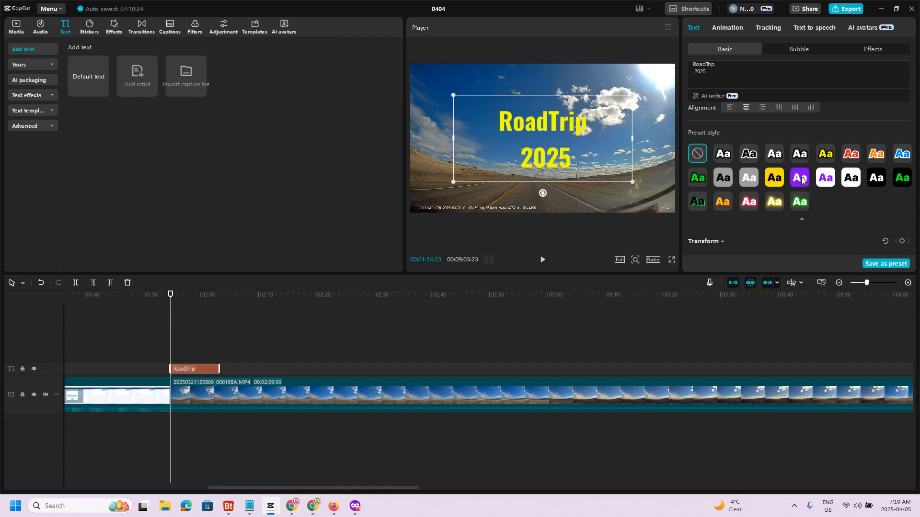
left_click(800, 178)
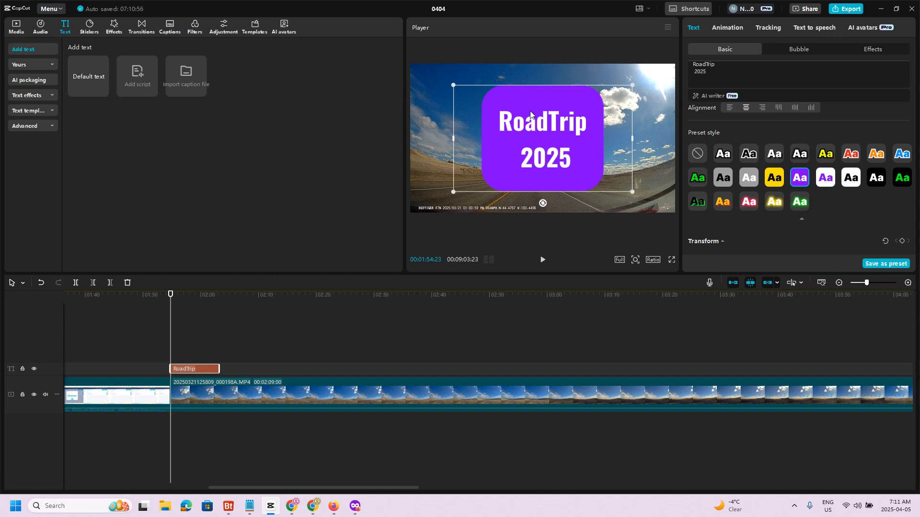
left_click(802, 157)
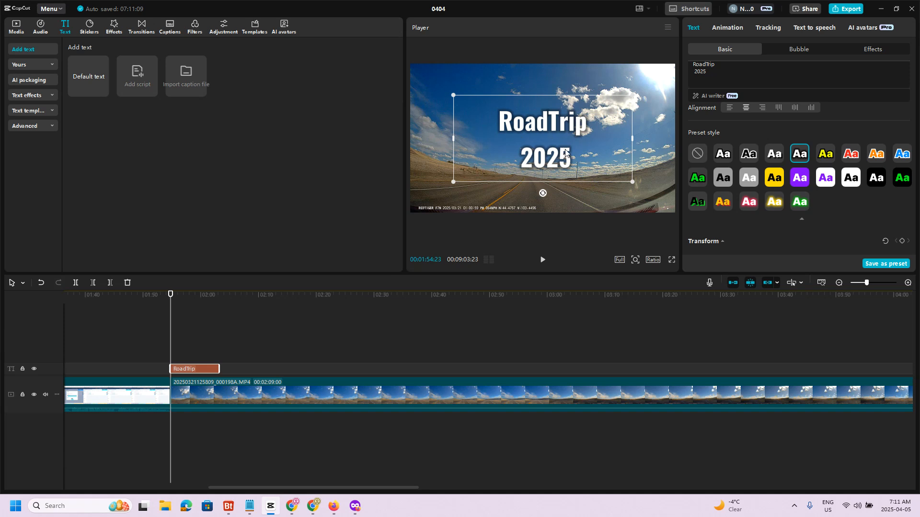
- Move the title up to Y position 274, keeping it horizontally centred, and reduce its scale slightly
left_click_drag(596, 165, 595, 145)
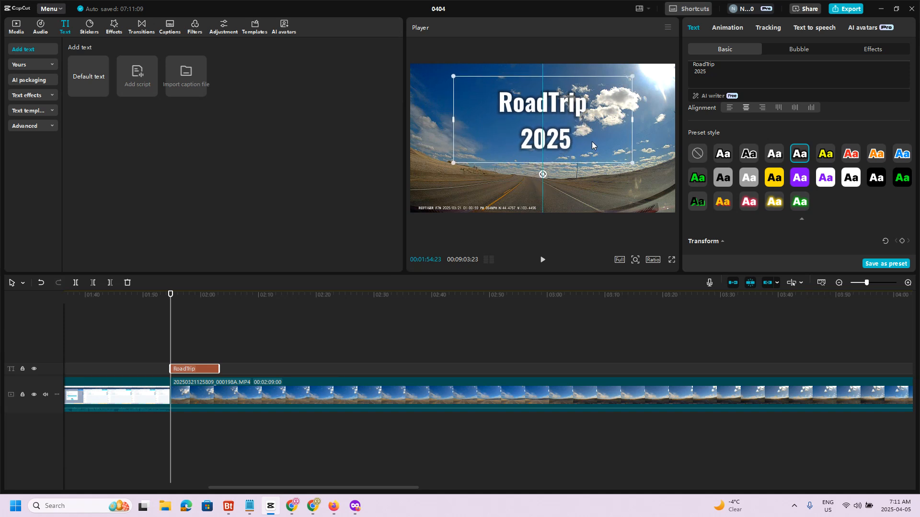
scroll(757, 147, "down", 3)
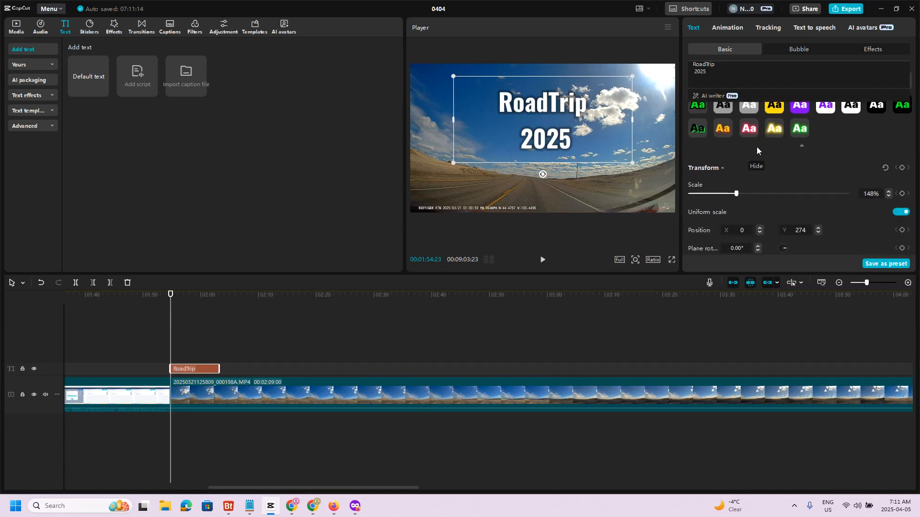
left_click_drag(737, 194, 737, 188)
- Try adjusting the title's opacity, return it to 100%, and look through the remaining text settings
scroll(728, 182, "down", 5)
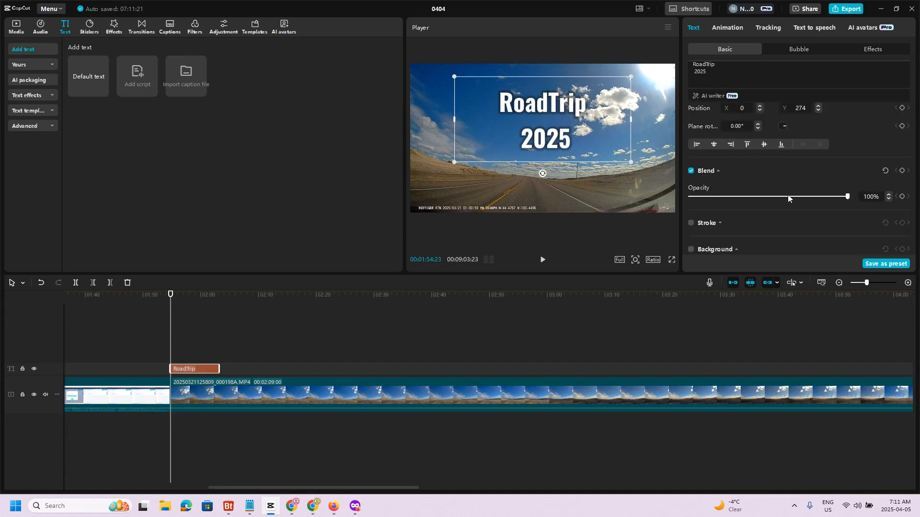
mouse_move(845, 198)
left_mouse_down()
mouse_move(712, 199)
mouse_move(853, 196)
left_mouse_up()
mouse_move(847, 197)
left_mouse_down()
mouse_move(651, 197)
mouse_move(858, 204)
left_mouse_up()
scroll(817, 199, "down", 5)
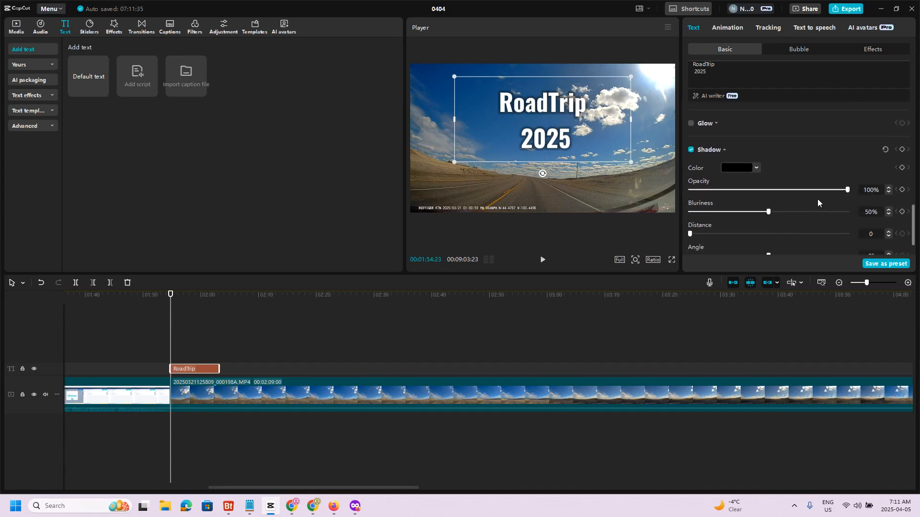
scroll(817, 199, "up", 5)
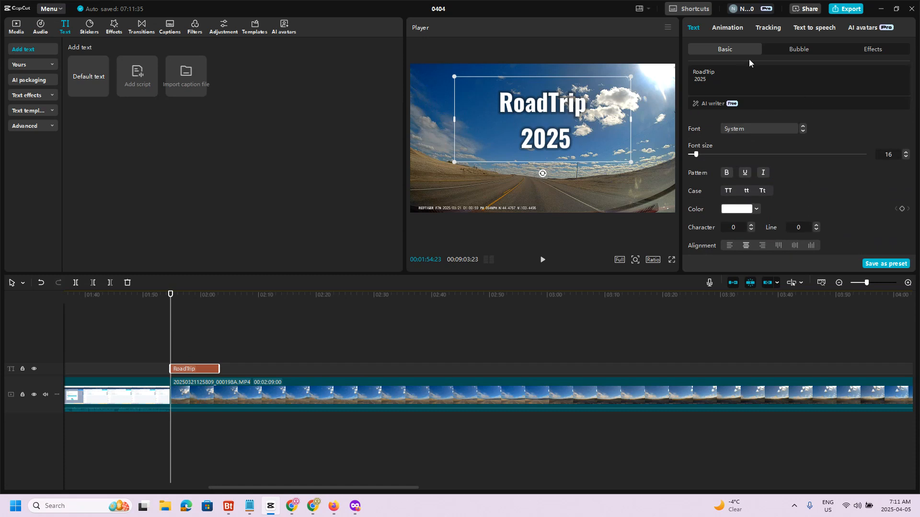
- Look through the bubble styles and apply the free white text effect with a thick black outline to the RoadTrip title
left_click(798, 50)
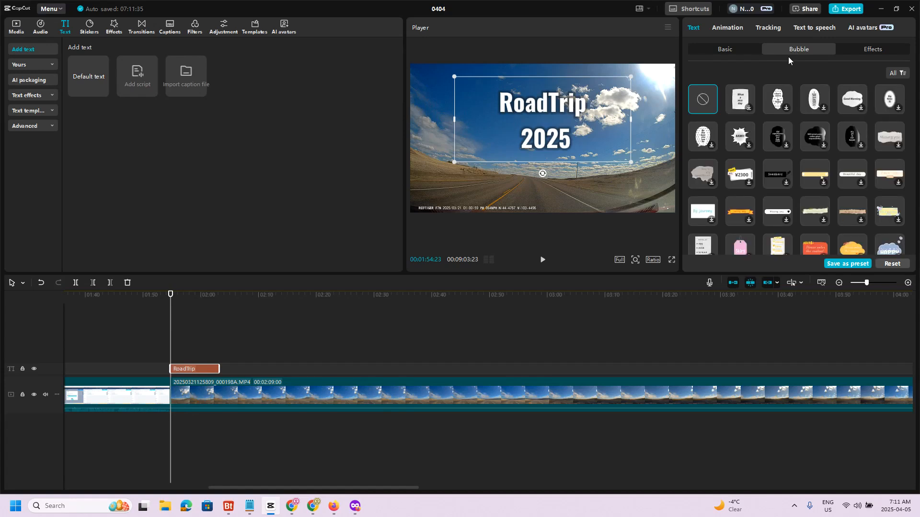
left_click(869, 52)
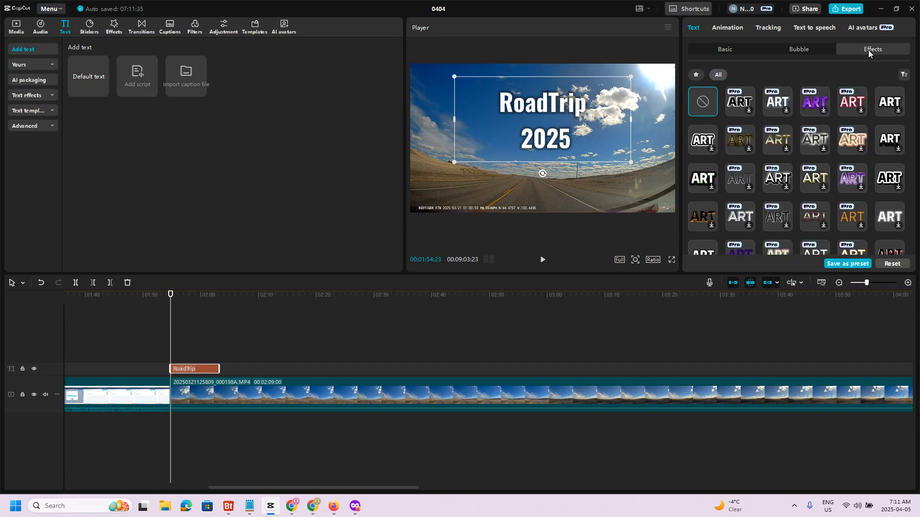
left_click(888, 102)
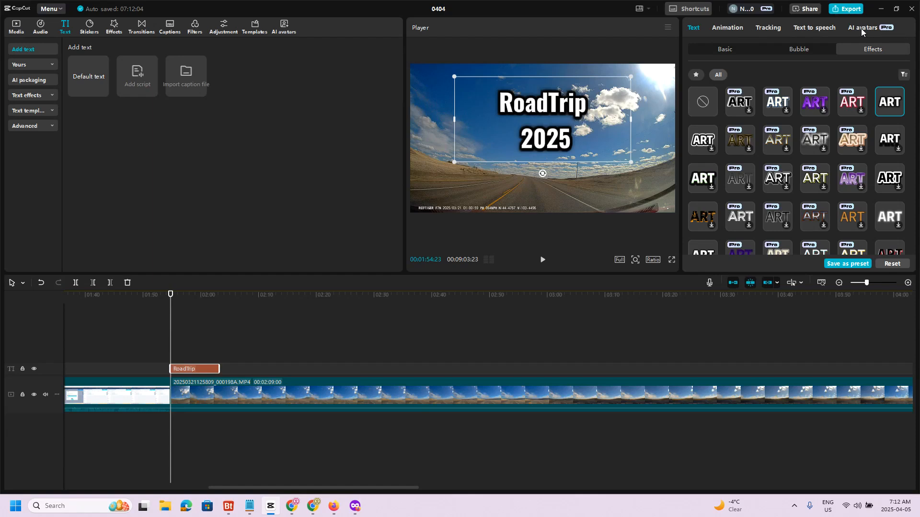
- Apply the Pop Up entrance animation to the title and return the playhead to the title's start at 00:01:54:23
left_click(723, 29)
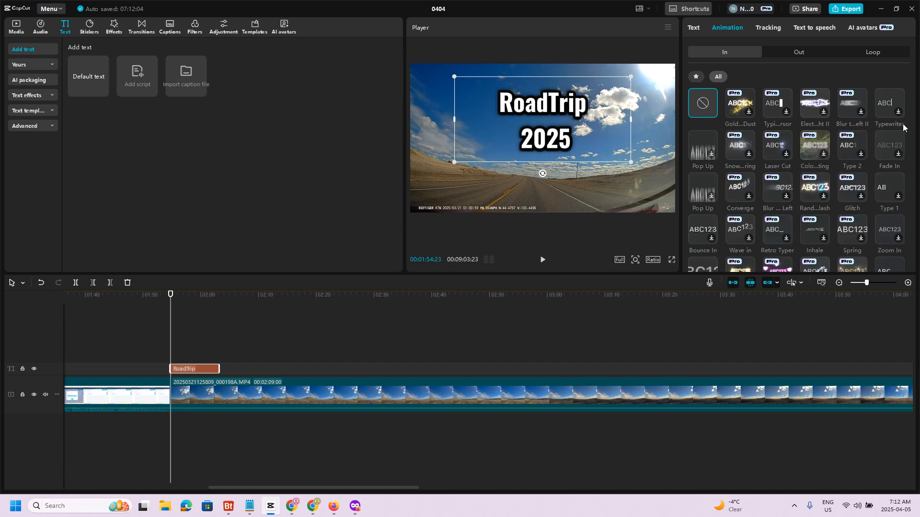
left_click(704, 146)
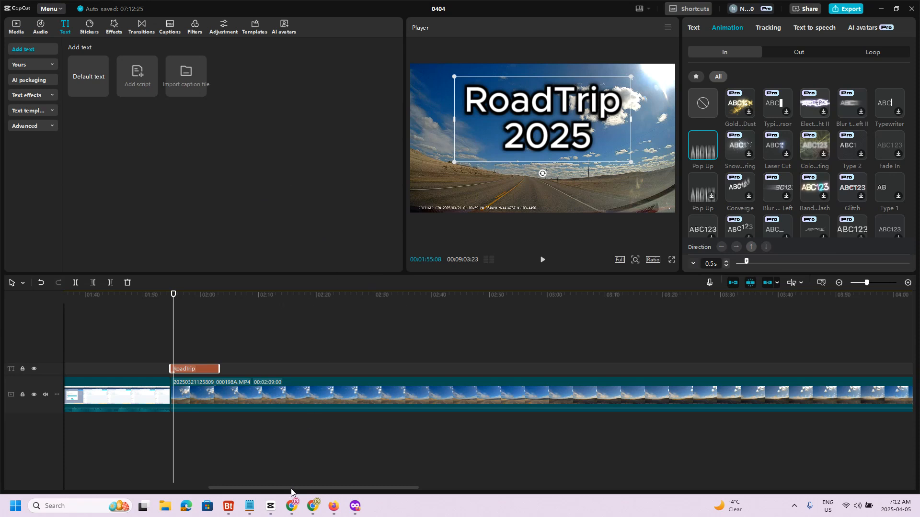
left_click_drag(291, 490, 239, 460)
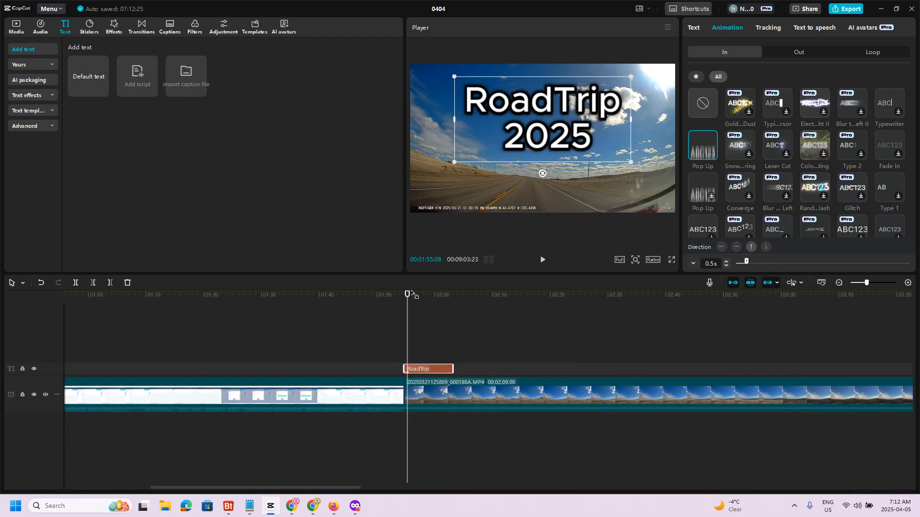
left_click_drag(410, 303, 407, 304)
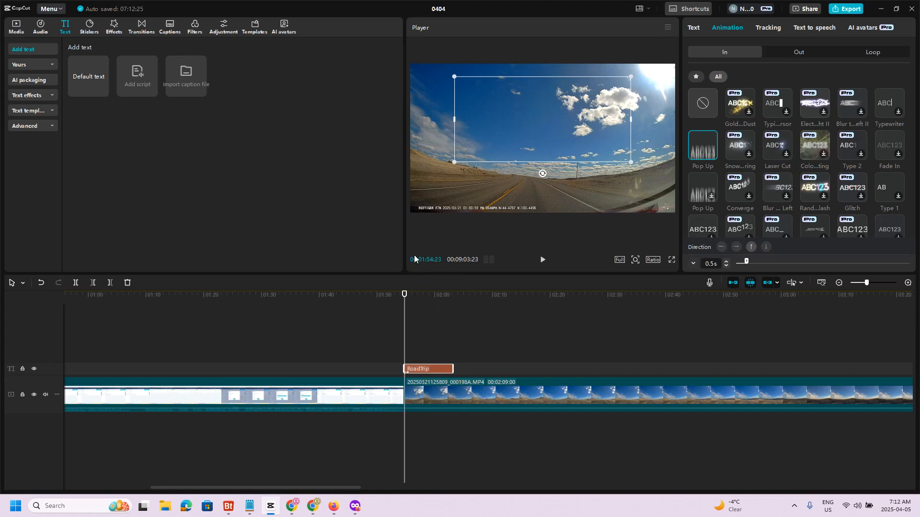
- Preview the title past its entrance animation and trim the end of the title clip slightly
left_click(416, 296)
mouse_move(421, 299)
left_mouse_down()
mouse_move(454, 298)
mouse_move(403, 303)
mouse_move(416, 304)
left_mouse_up()
mouse_move(453, 369)
left_mouse_down()
mouse_move(472, 372)
mouse_move(453, 377)
mouse_move(436, 368)
mouse_move(636, 364)
mouse_move(436, 370)
left_mouse_up()
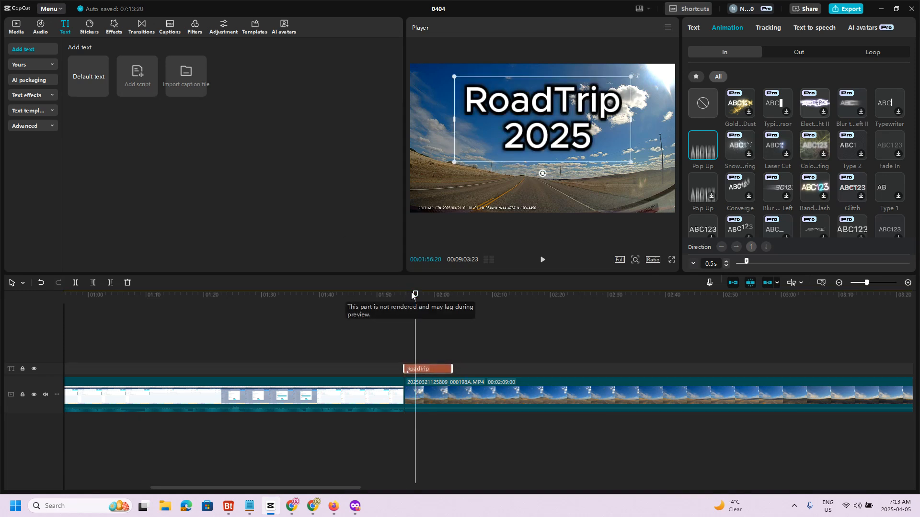
- Add a default text clip over the road footage at 00:02:22:27 and check the frames before it
left_click_drag(415, 309, 570, 312)
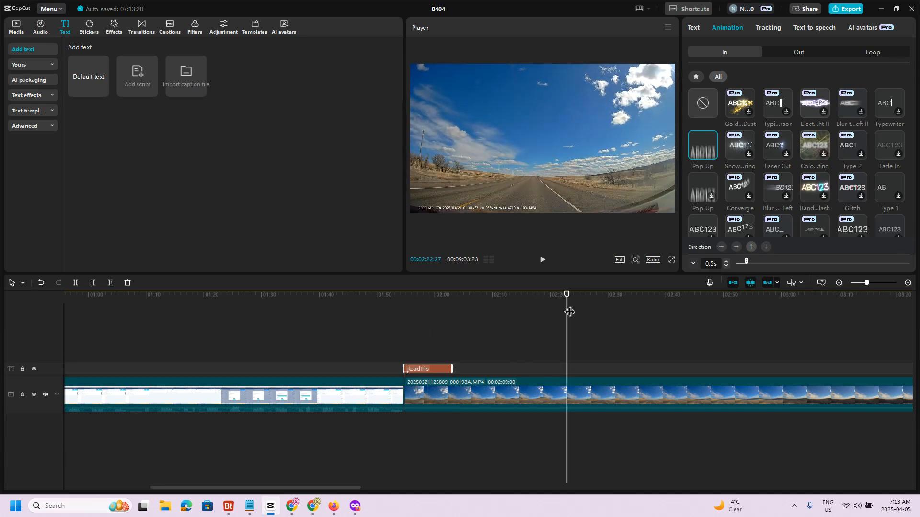
left_click(102, 91)
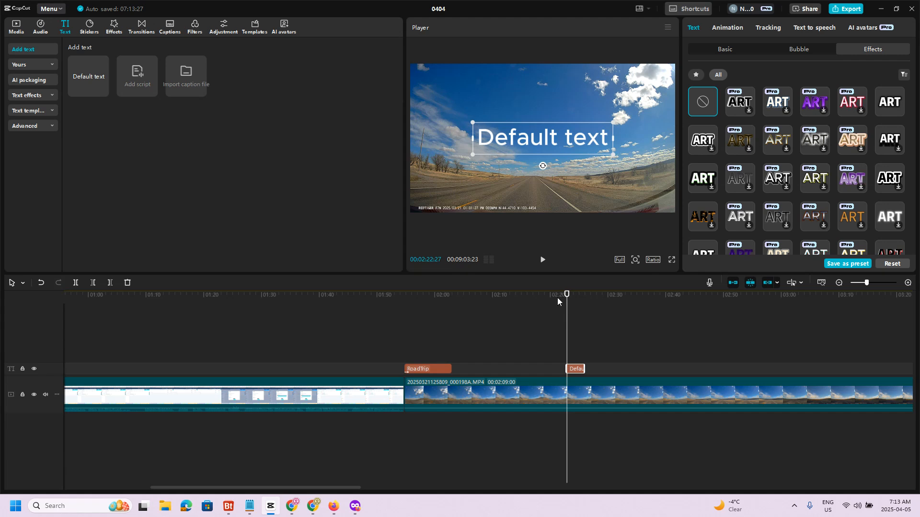
left_click_drag(568, 299, 546, 299)
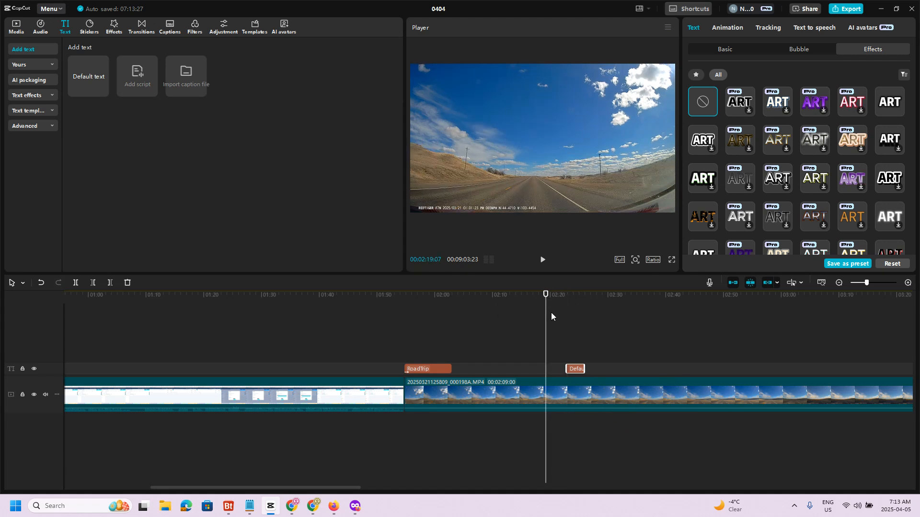
- Generate auto captions for the project with auto-detected spoken language and filler word identification
left_click(135, 296)
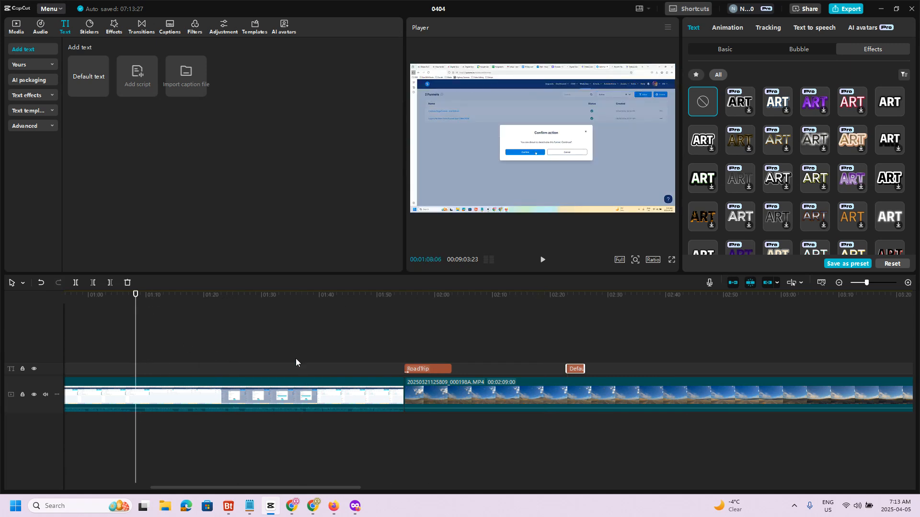
left_click(171, 29)
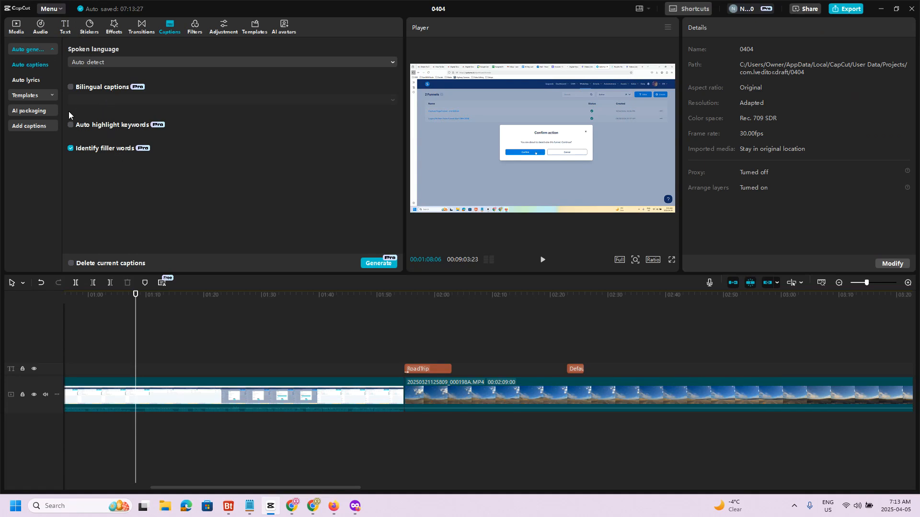
left_click(378, 265)
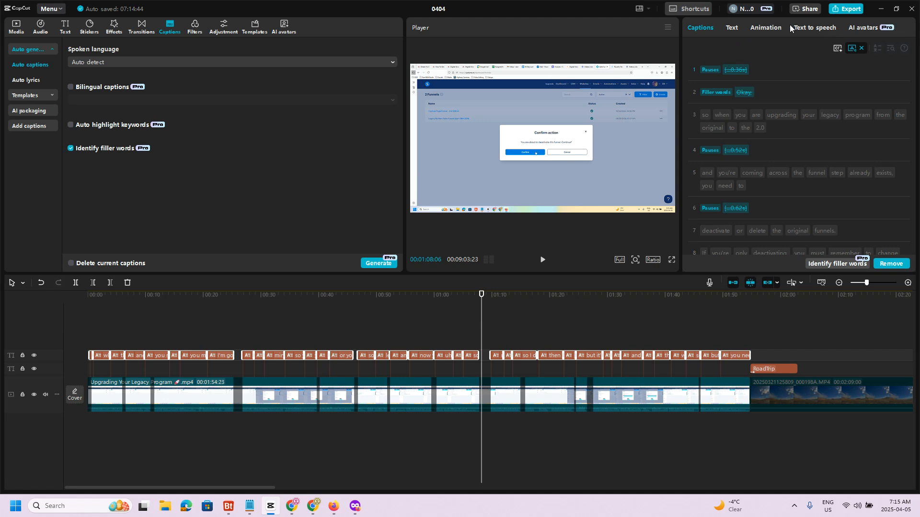
- Examine the marked pauses and filler words in the transcript, the caption text settings and the add and delete options of the caption lines
left_click(721, 120)
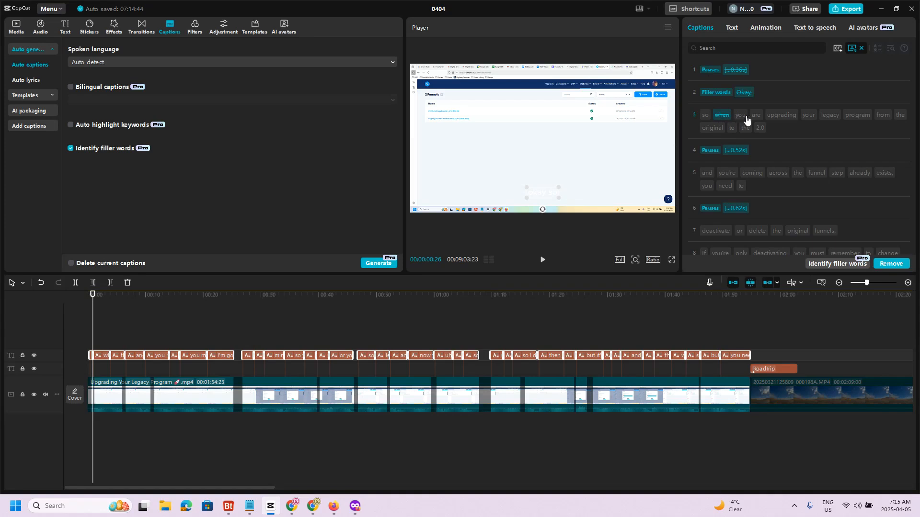
left_click(731, 117)
left_click(732, 28)
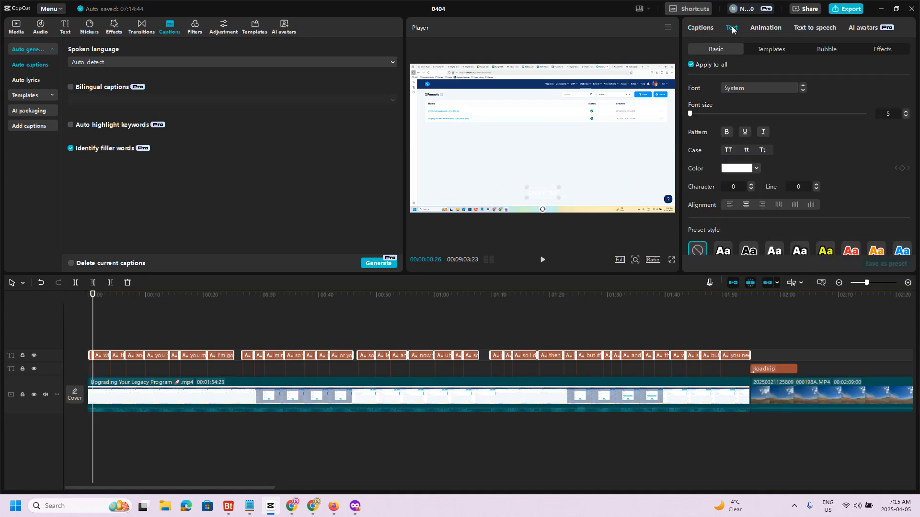
left_click(700, 28)
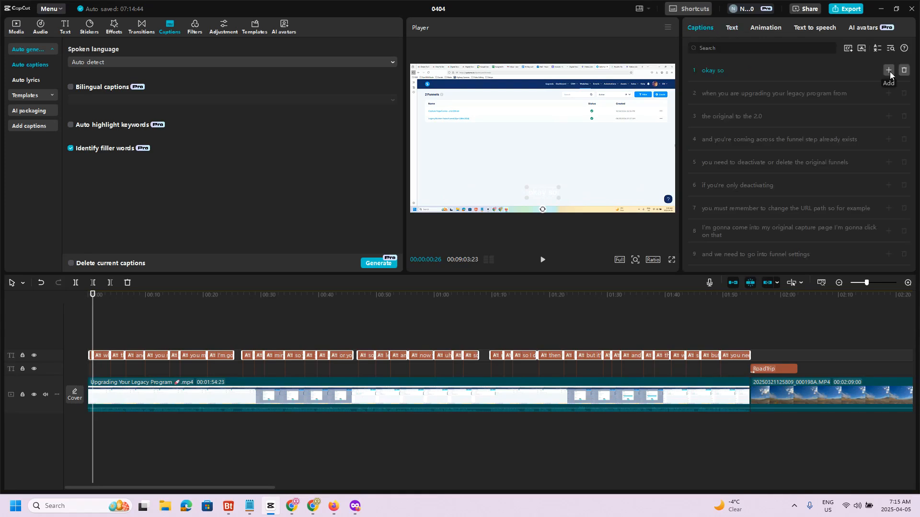
left_click(889, 71)
left_click(904, 95)
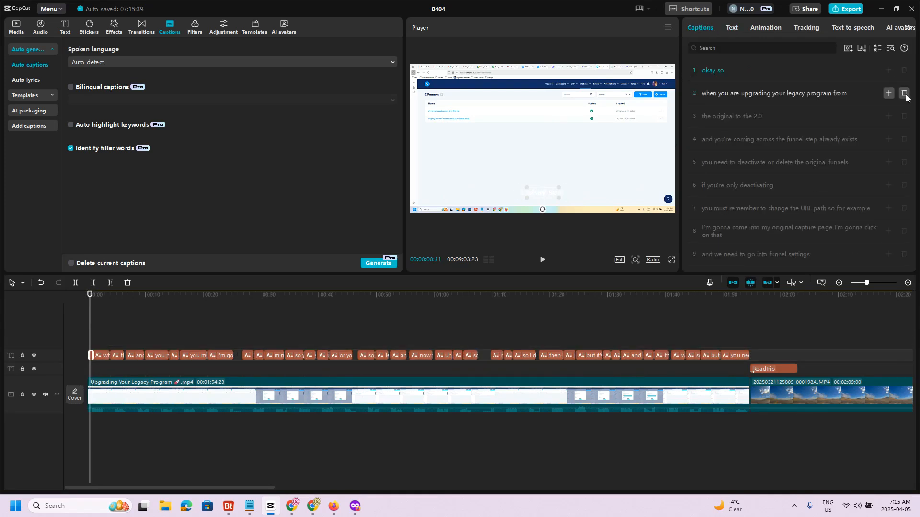
- Set the text colour of all captions to black (000000) and move them slightly up in the frame
left_click(762, 163)
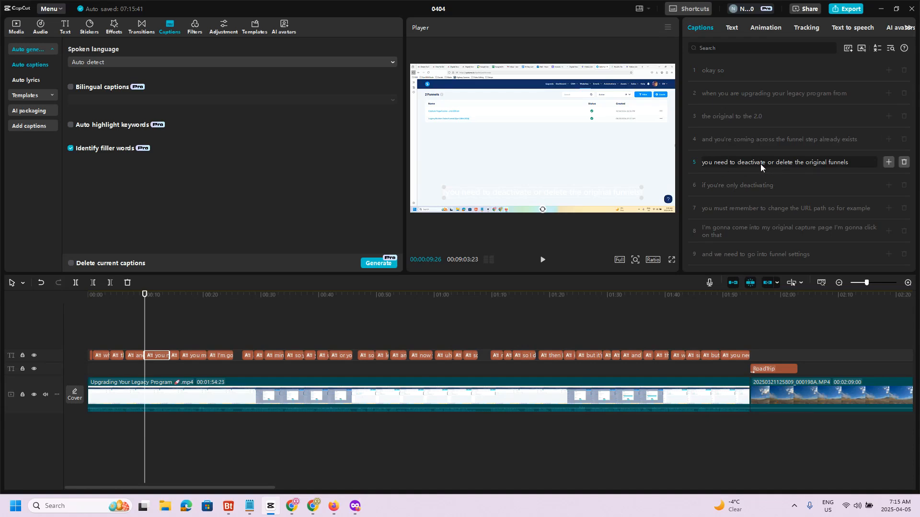
left_click(731, 29)
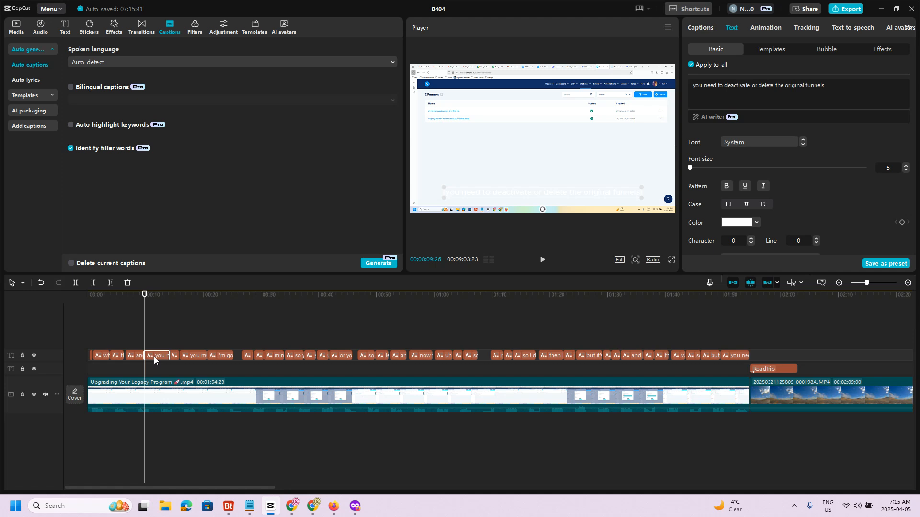
left_click(758, 226)
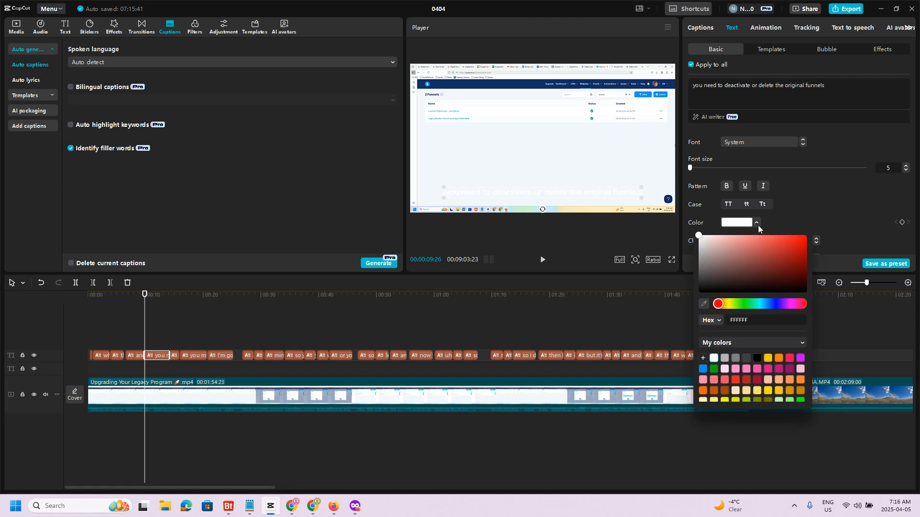
left_click(758, 359)
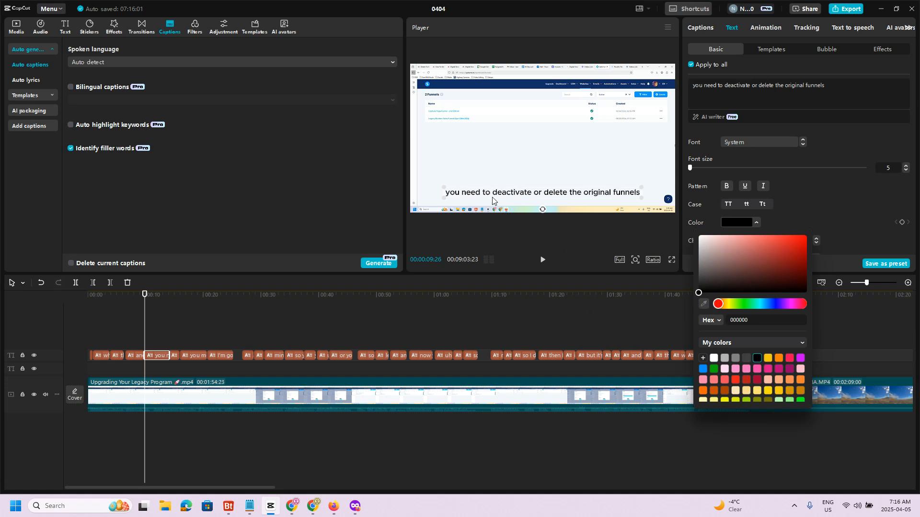
left_click(565, 234)
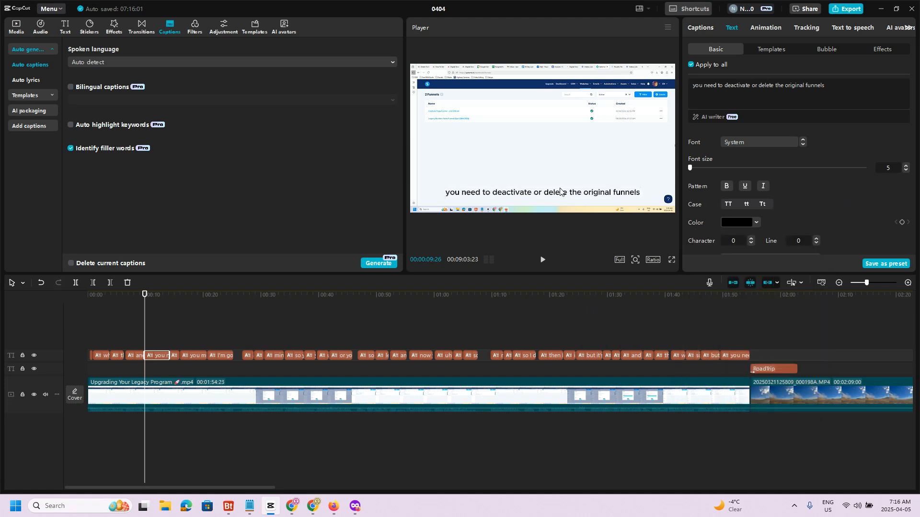
mouse_move(561, 193)
left_mouse_down()
mouse_move(565, 88)
mouse_move(563, 191)
left_mouse_up()
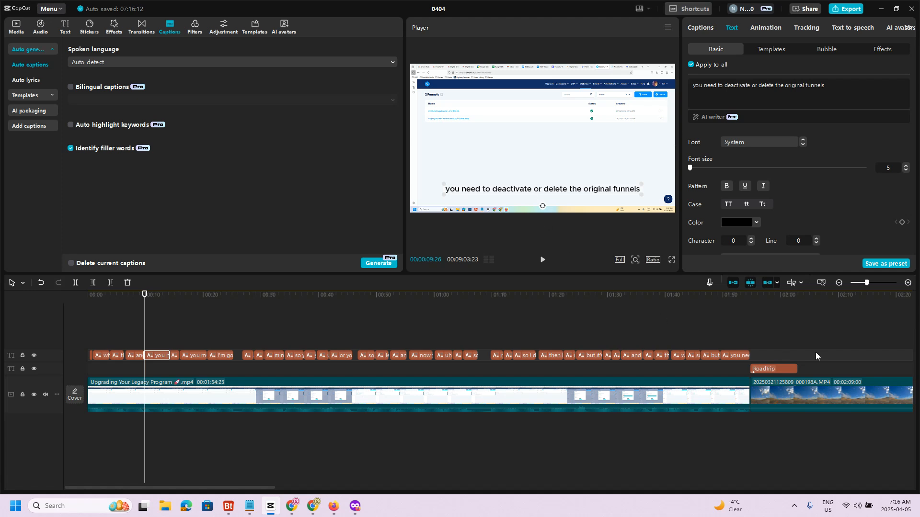
- Split the screen recording at 00:00:25:08 and 00:00:26:23 and delete the uncaptioned segment between the cuts
left_click(908, 282)
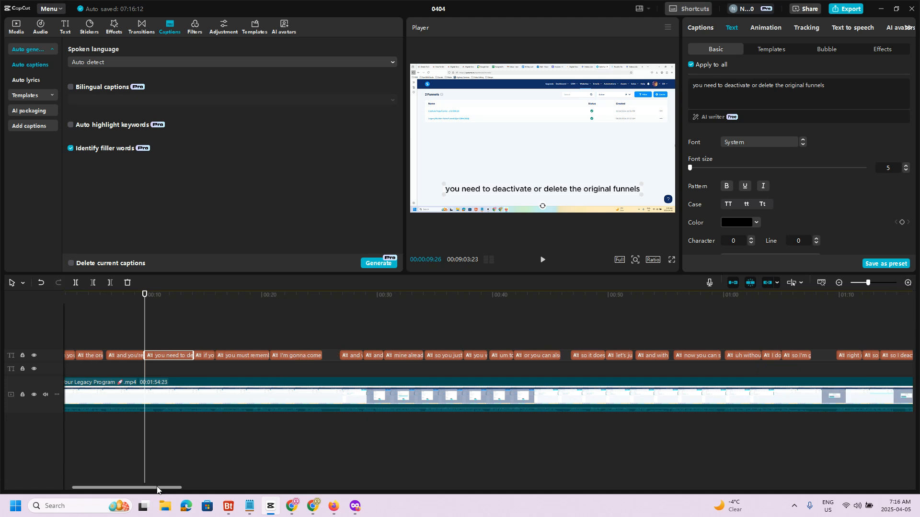
left_click_drag(157, 488, 143, 488)
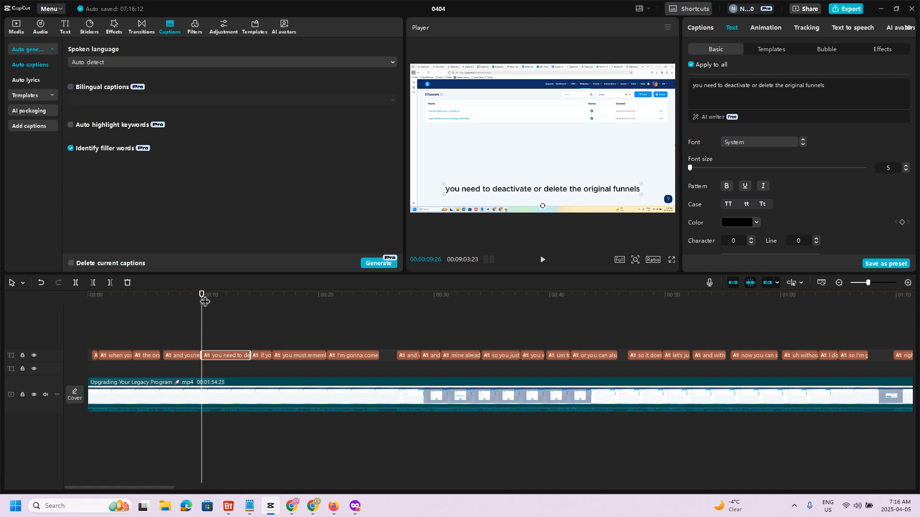
left_click_drag(204, 301, 383, 338)
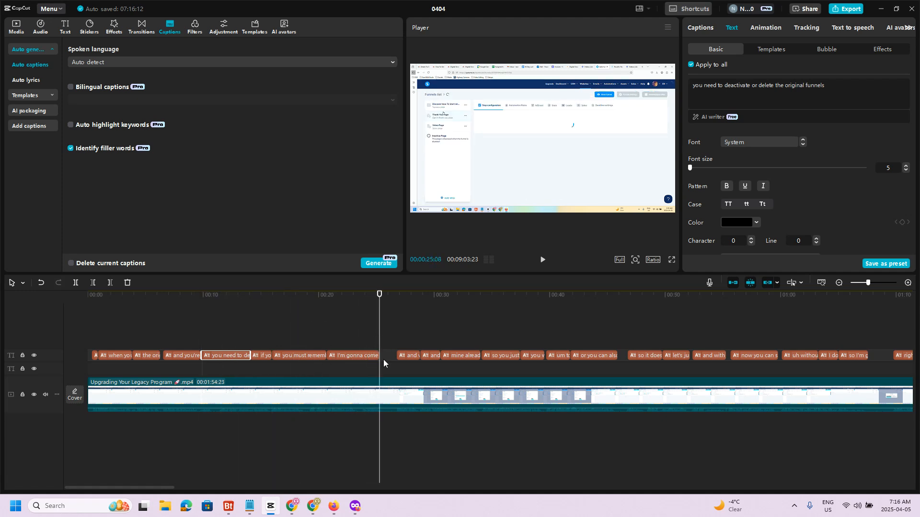
left_click(75, 282)
left_click_drag(379, 295, 396, 297)
left_click(75, 282)
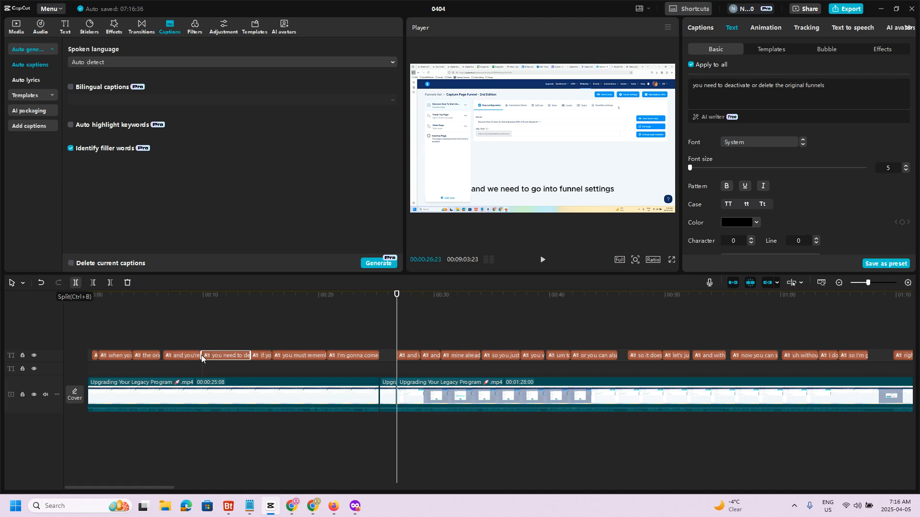
left_click(391, 400)
key("Delete")
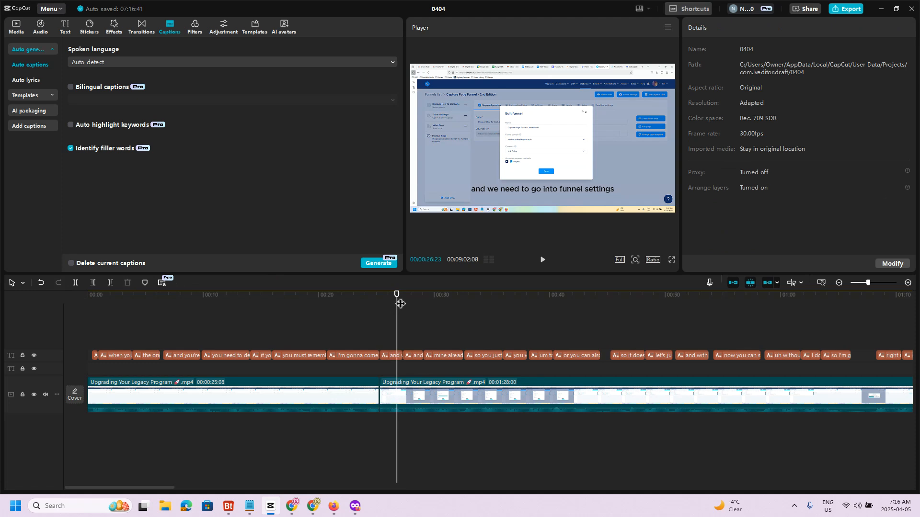
- Set the opacity of the caption "and we need to go into funnel settings" to 0%
left_click(439, 357)
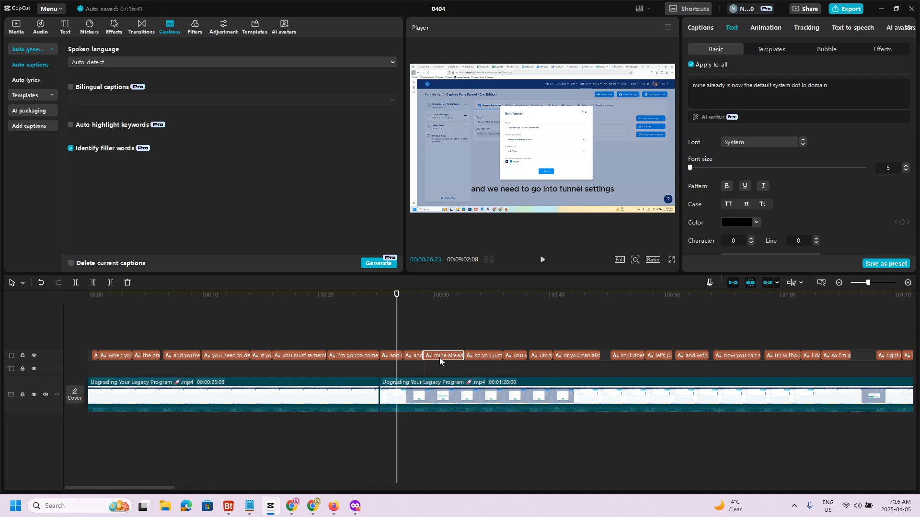
left_click(532, 189)
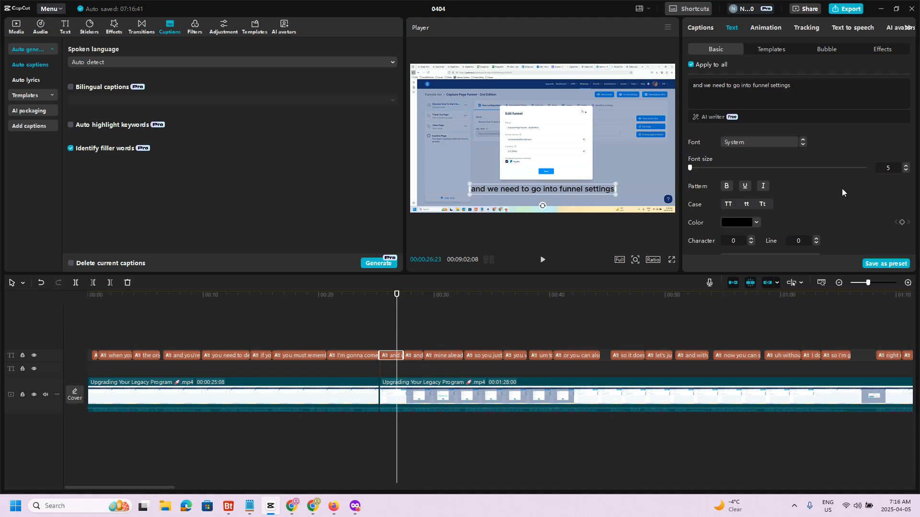
scroll(870, 175, "down", 10)
scroll(736, 173, "down", 3)
left_click_drag(848, 181, 688, 182)
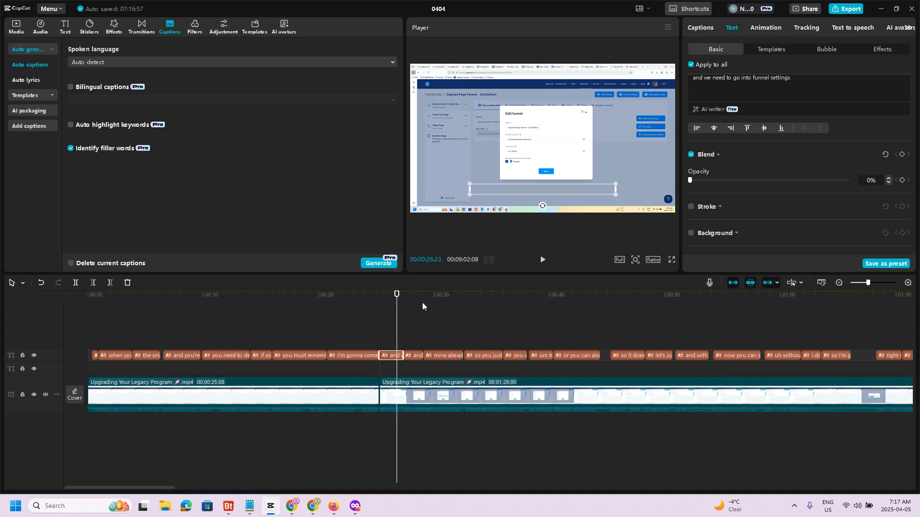
- Switch to the "Day 5: Add Text to Your Video!" presentation in Firefox and show the Today's Task slide
key("alt+Tab")
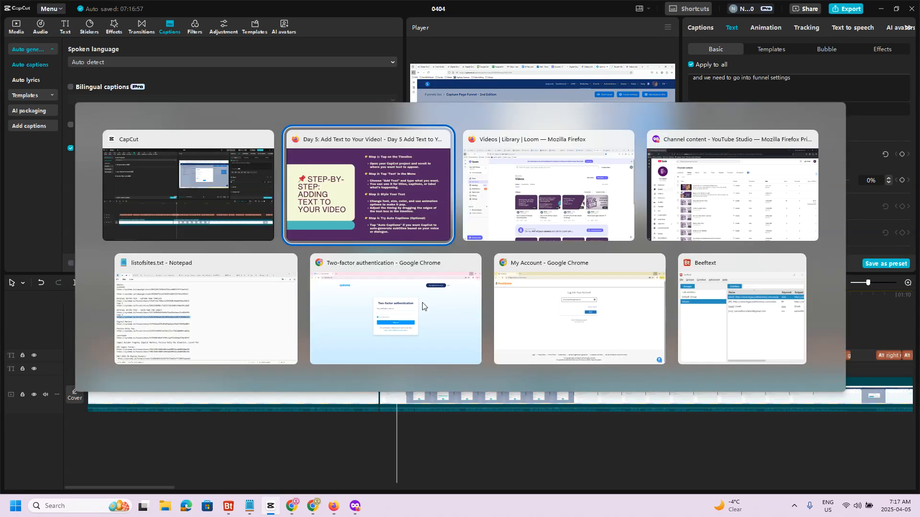
left_click(693, 221)
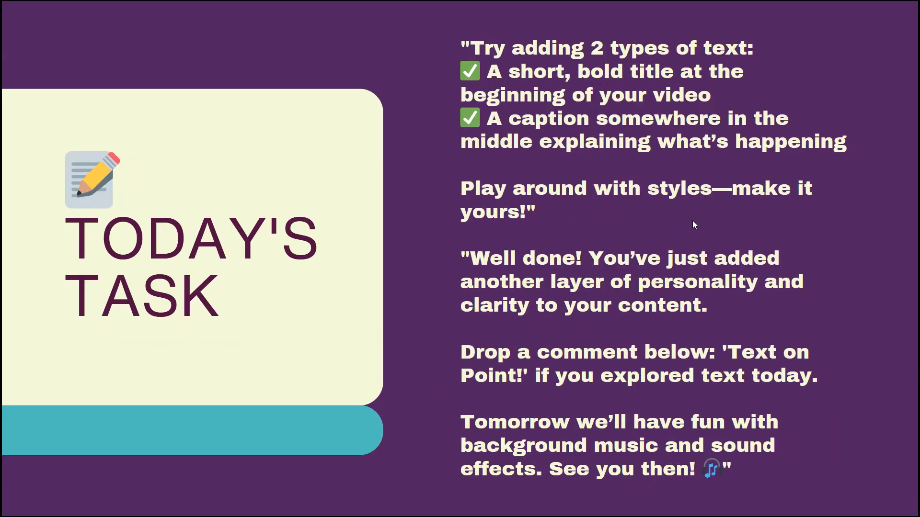